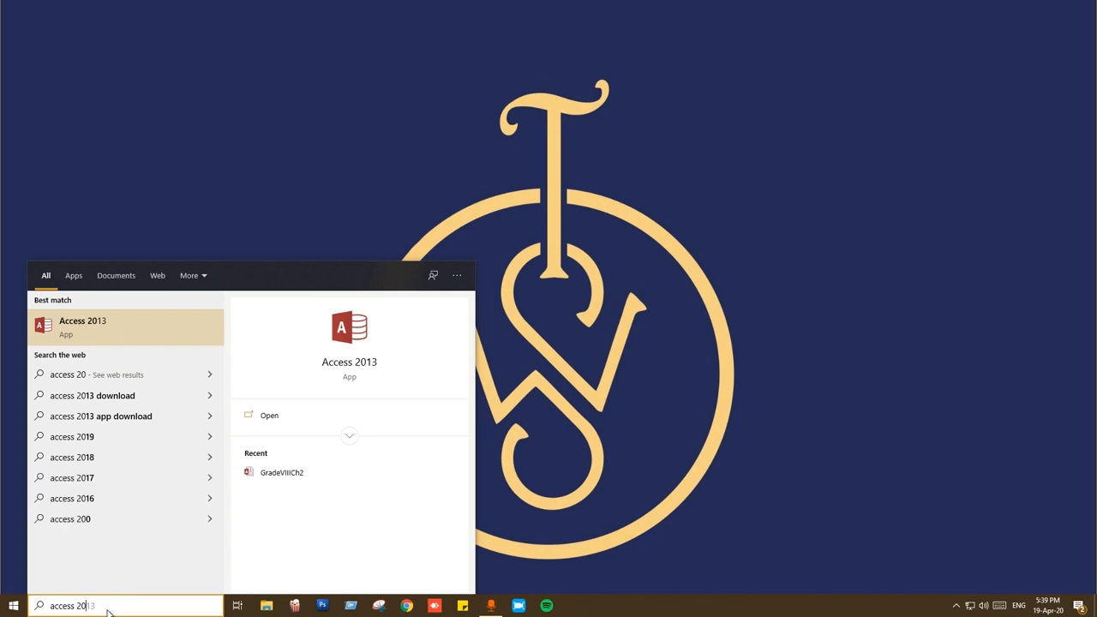
Launch Access 2013 from the Windows Search best-match result.
click(129, 328)
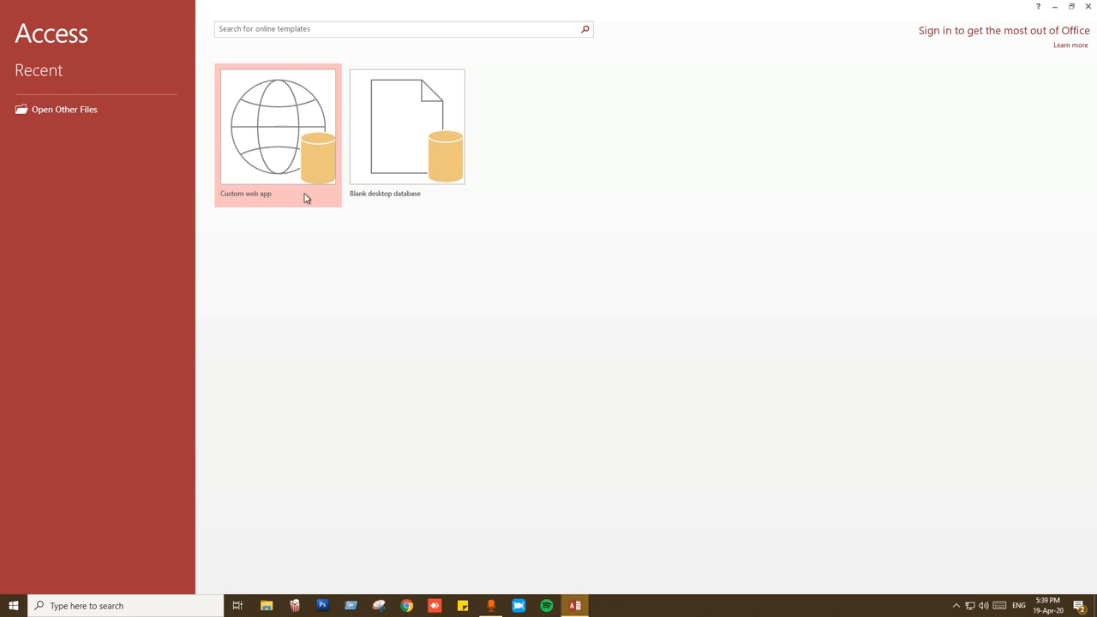
Create a blank desktop database named firstDatabase.
click(425, 169)
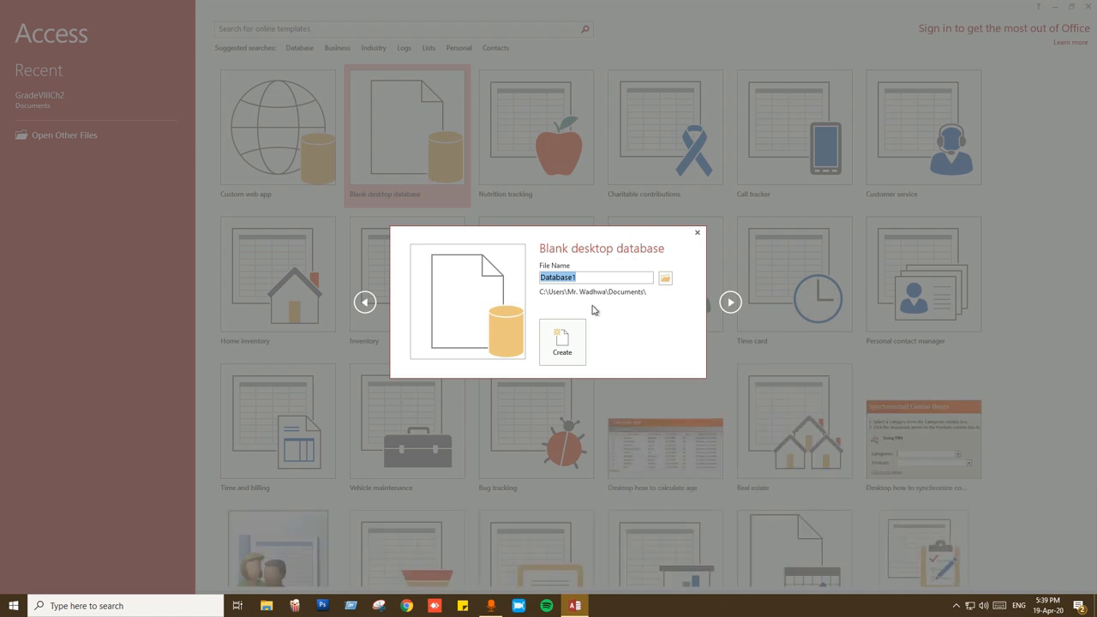
text(firstDatabase)
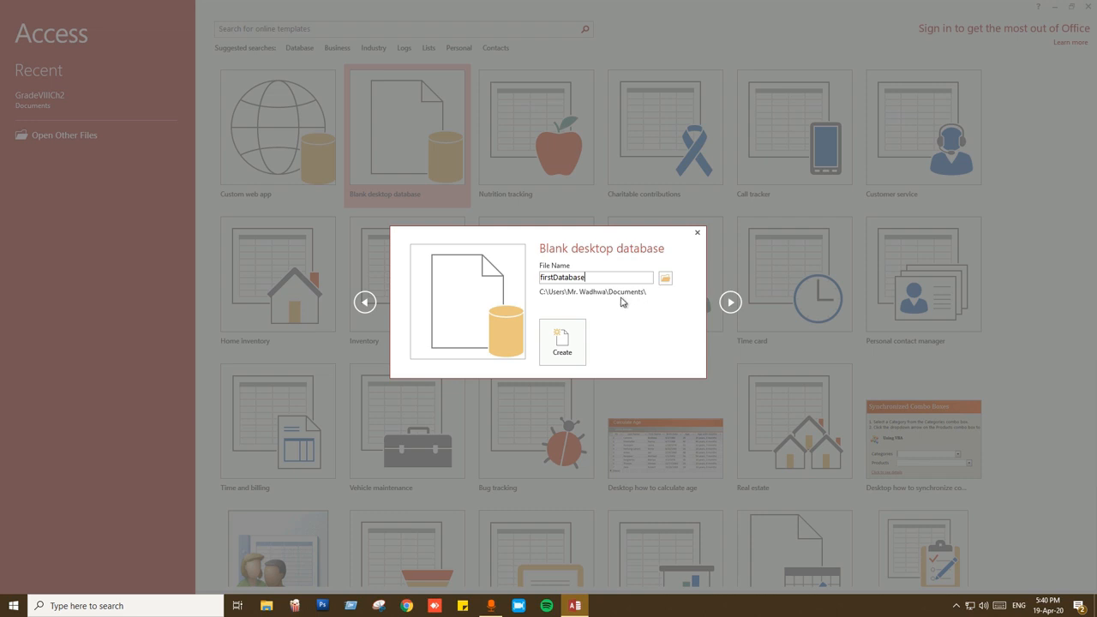
click(569, 340)
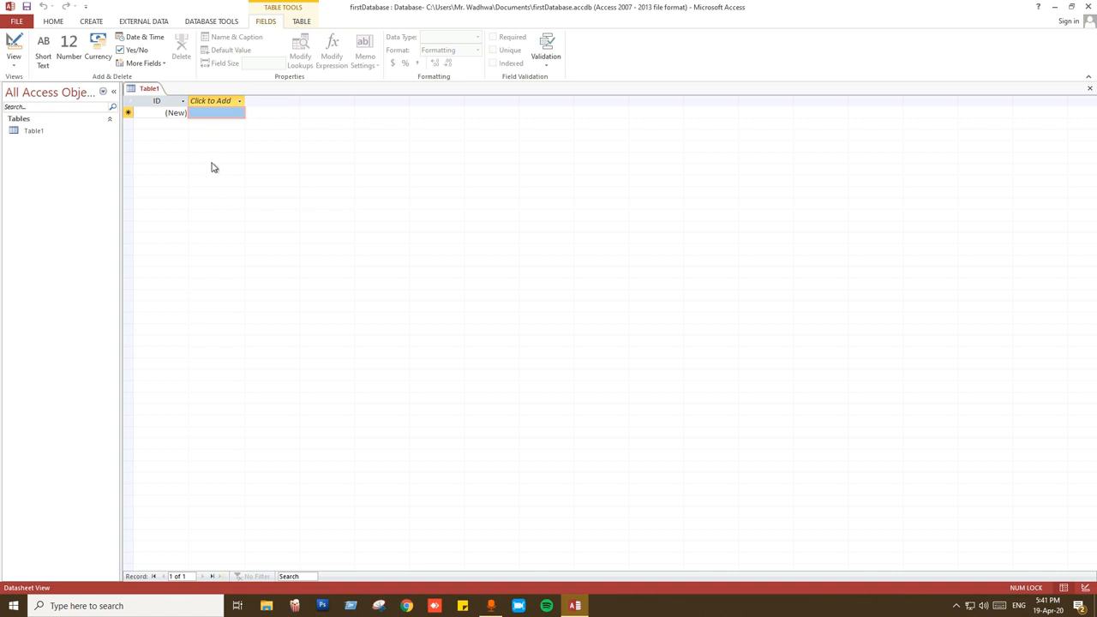
Show the field data type list for a new column beside ID in Table1.
click(222, 104)
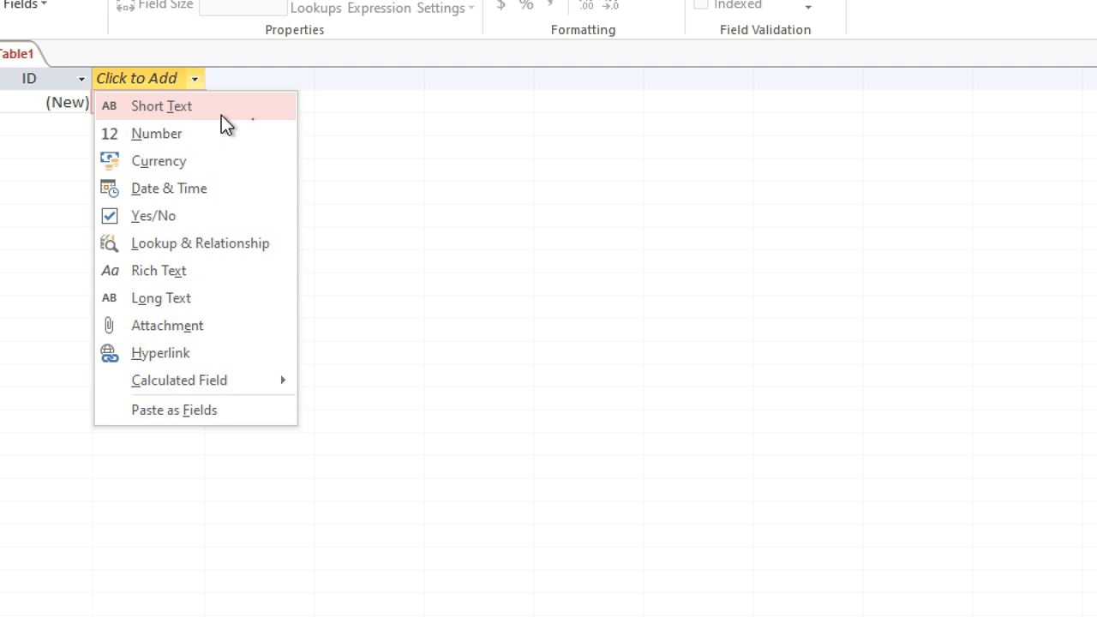
Add a Short Text field beside ID and name it Name.
click(221, 117)
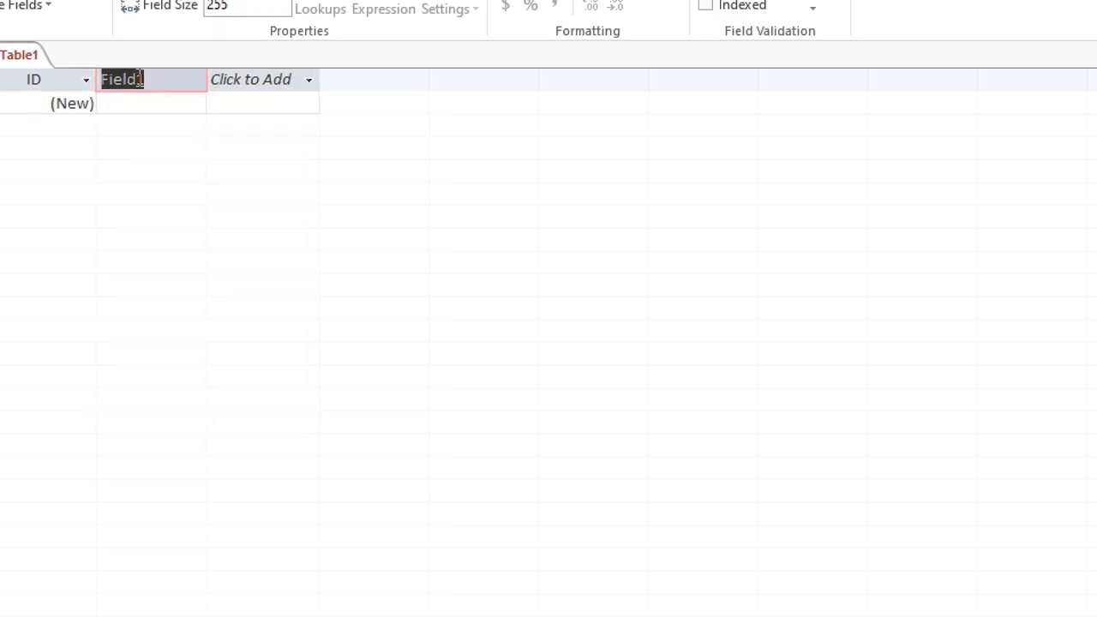
text(Nae)
key(BackSpace)
text(me)
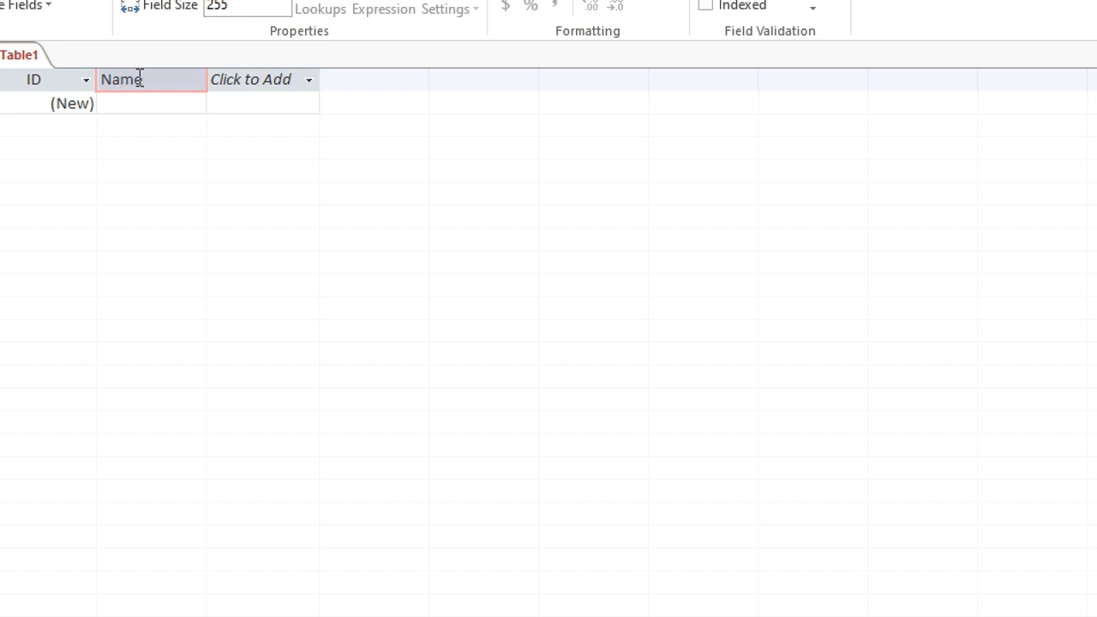
Add a Number field named Grade after the Name column.
click(257, 103)
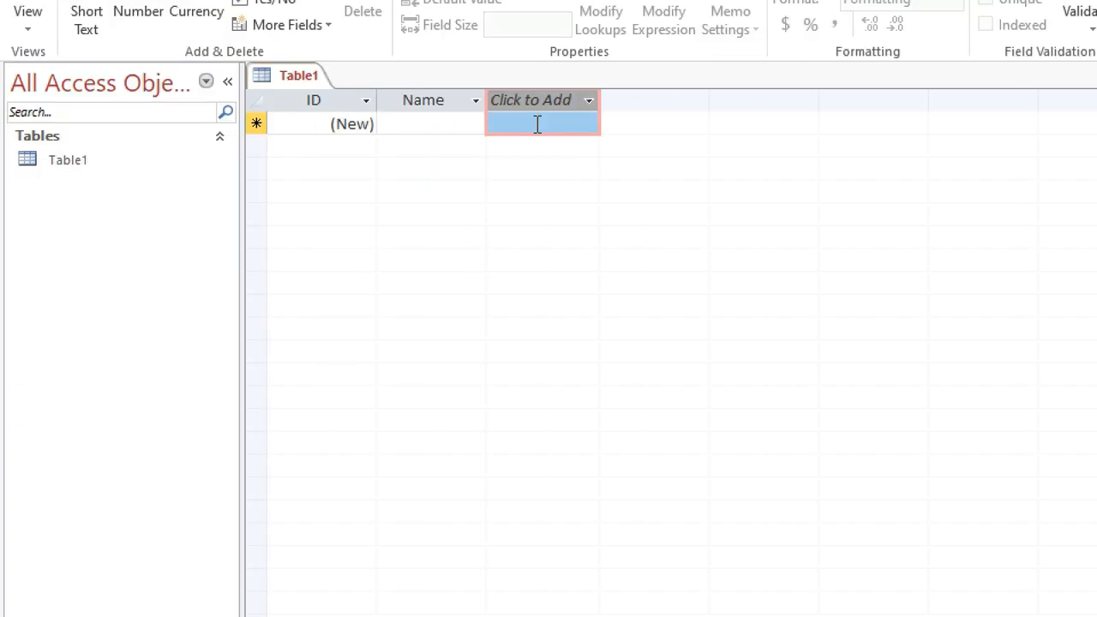
click(588, 101)
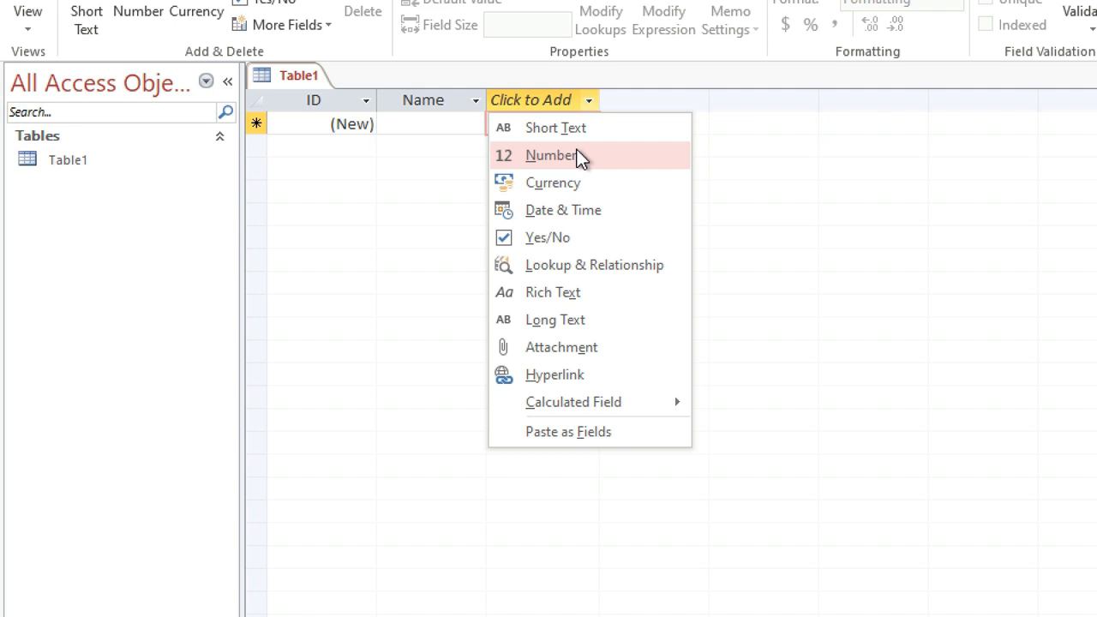
click(580, 158)
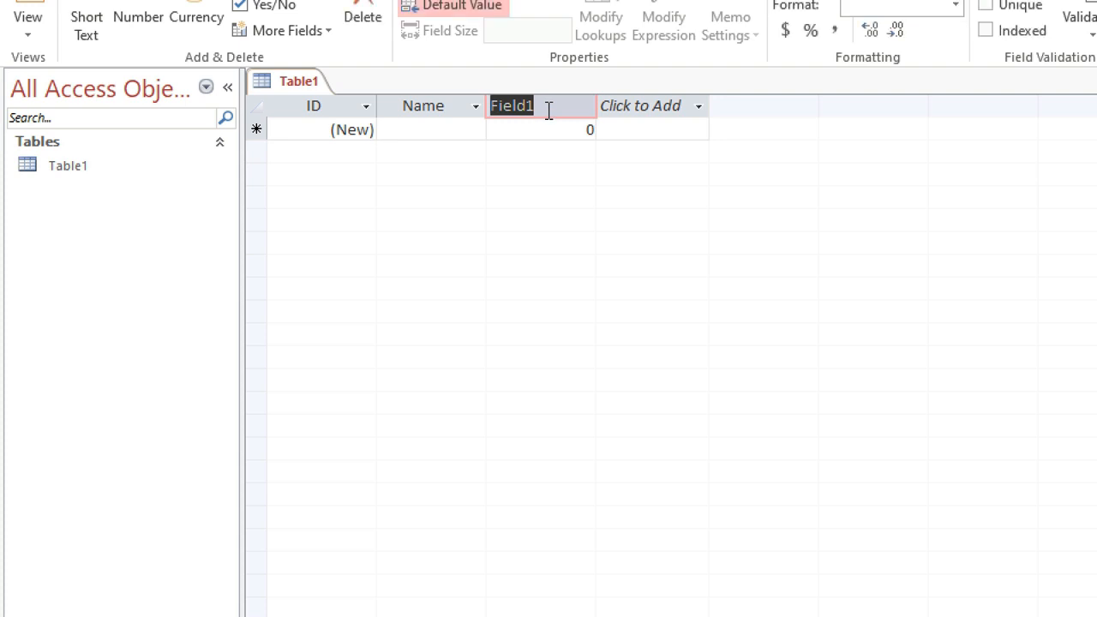
click(549, 111)
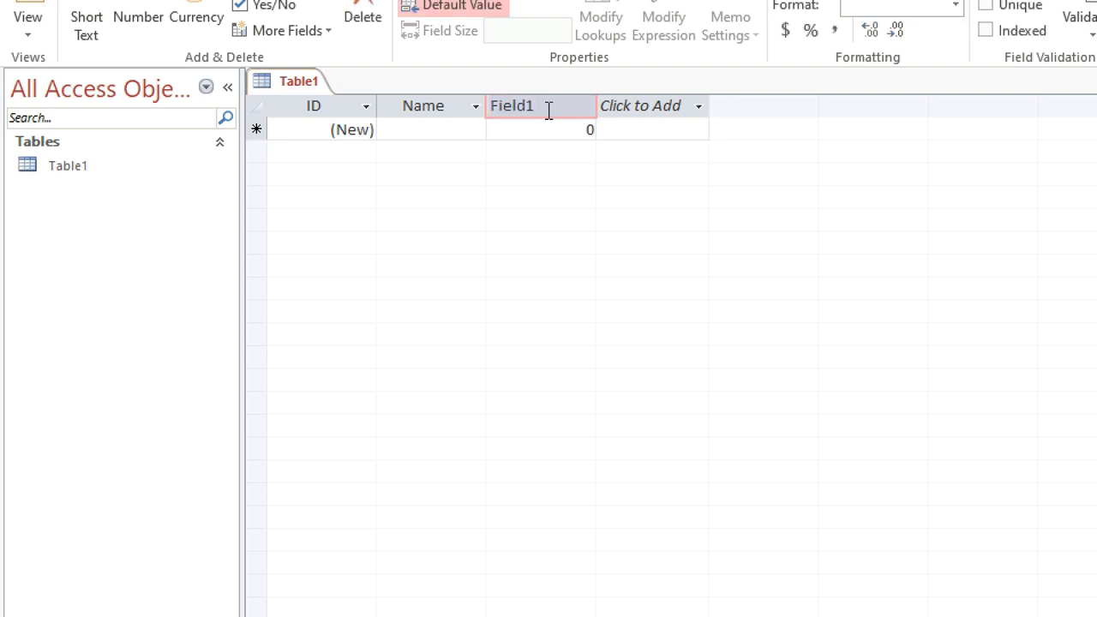
text(Grade)
click(654, 105)
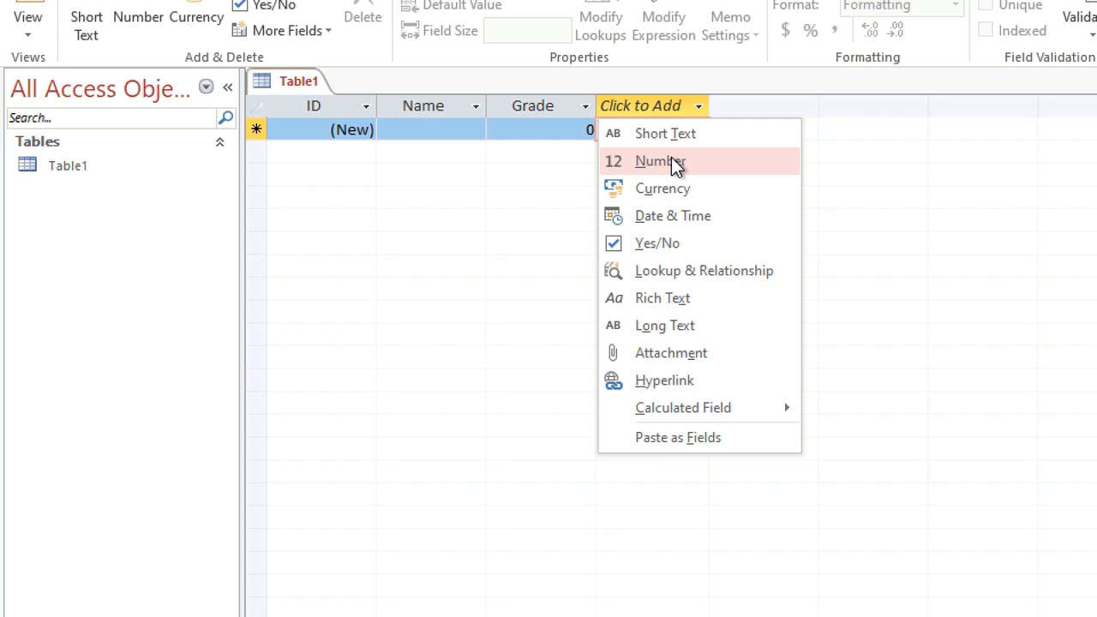
Add a Currency field named fee after Grade, then save the table.
click(703, 192)
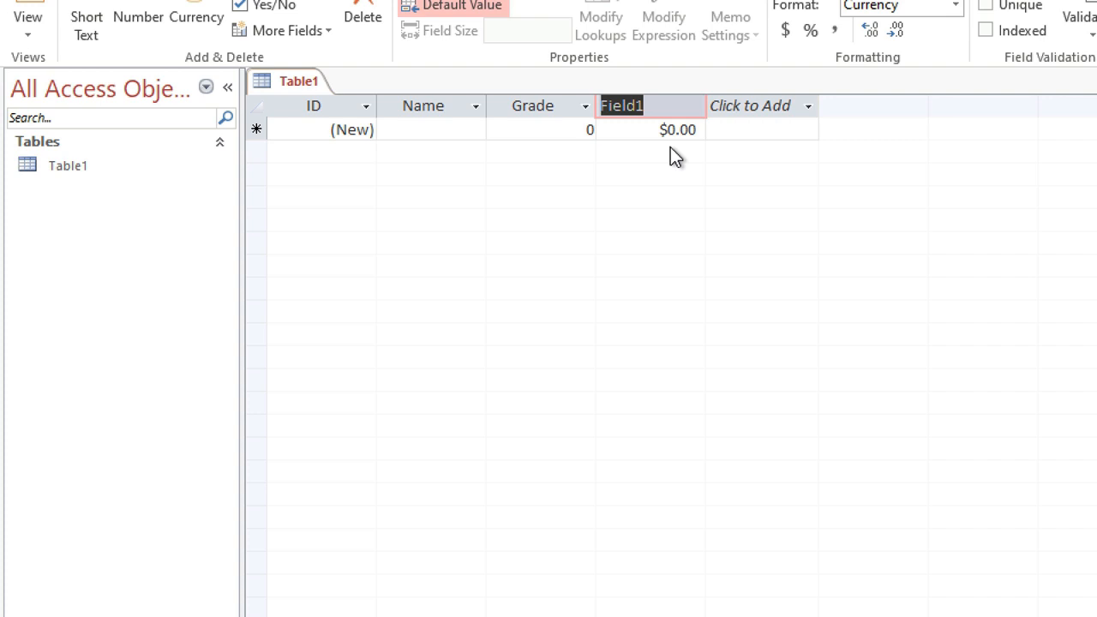
click(661, 102)
text(fee)
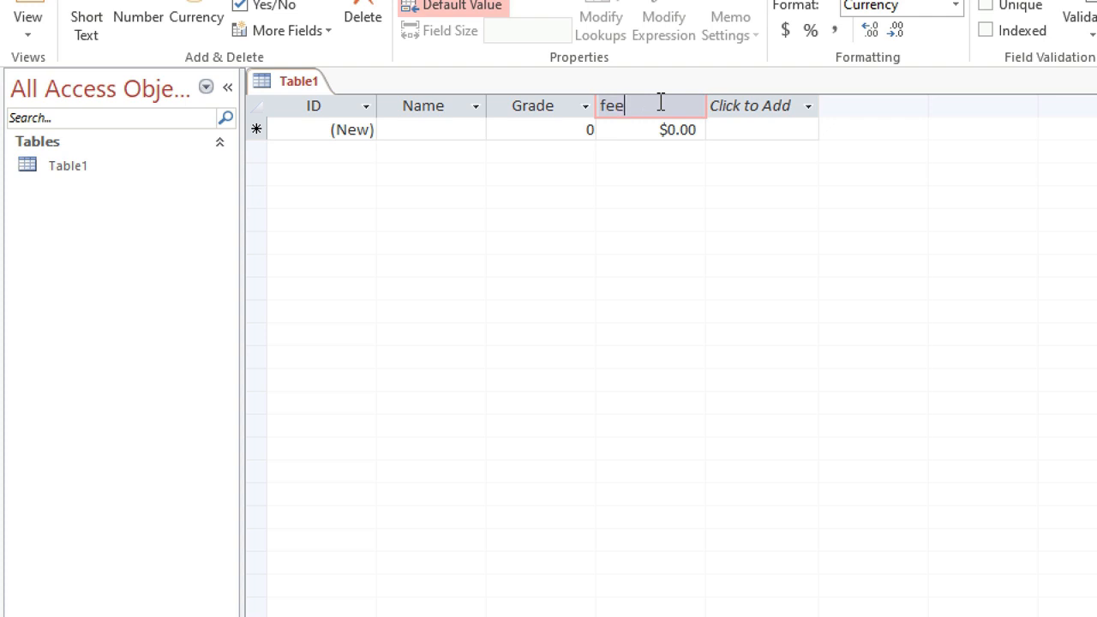
click(660, 252)
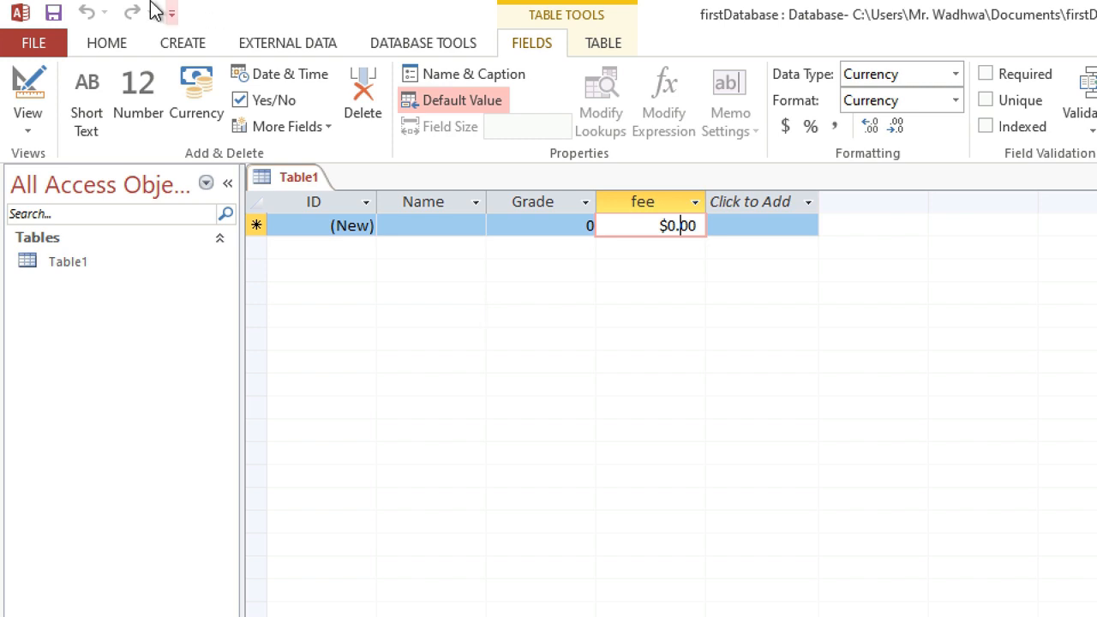
click(60, 17)
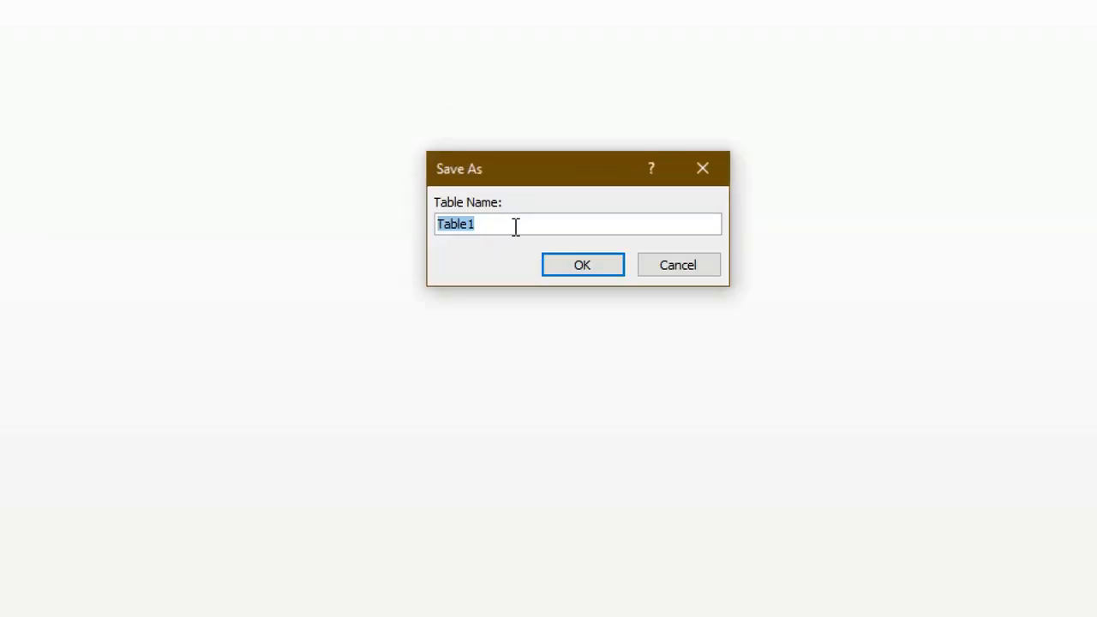
Save the table under the name FirstTable.
key(BackSpace)
text(FirstTable)
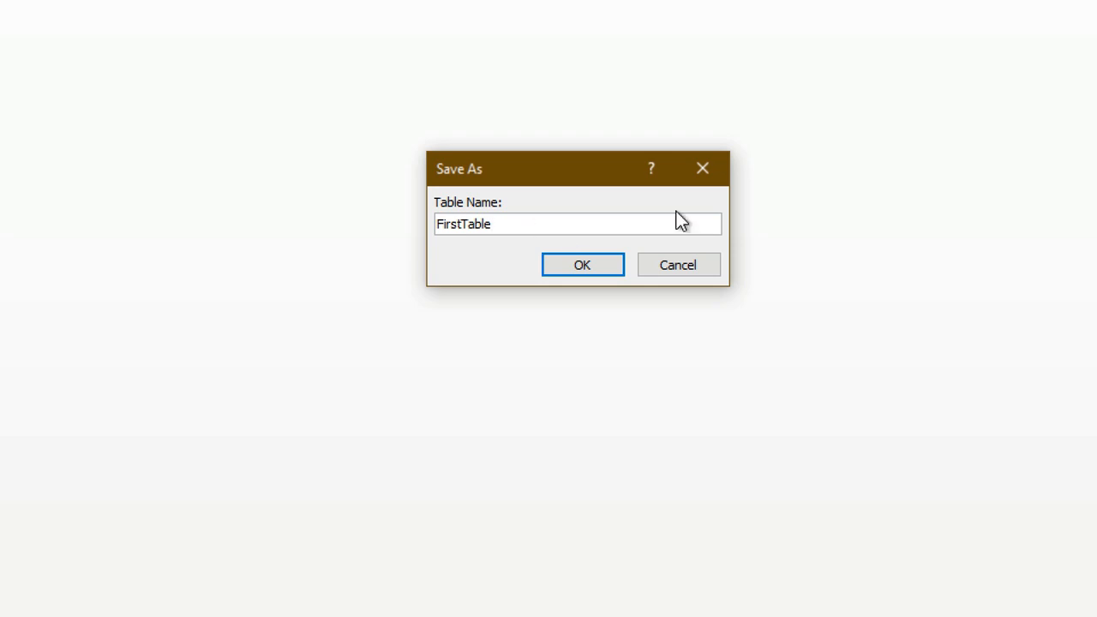
click(613, 267)
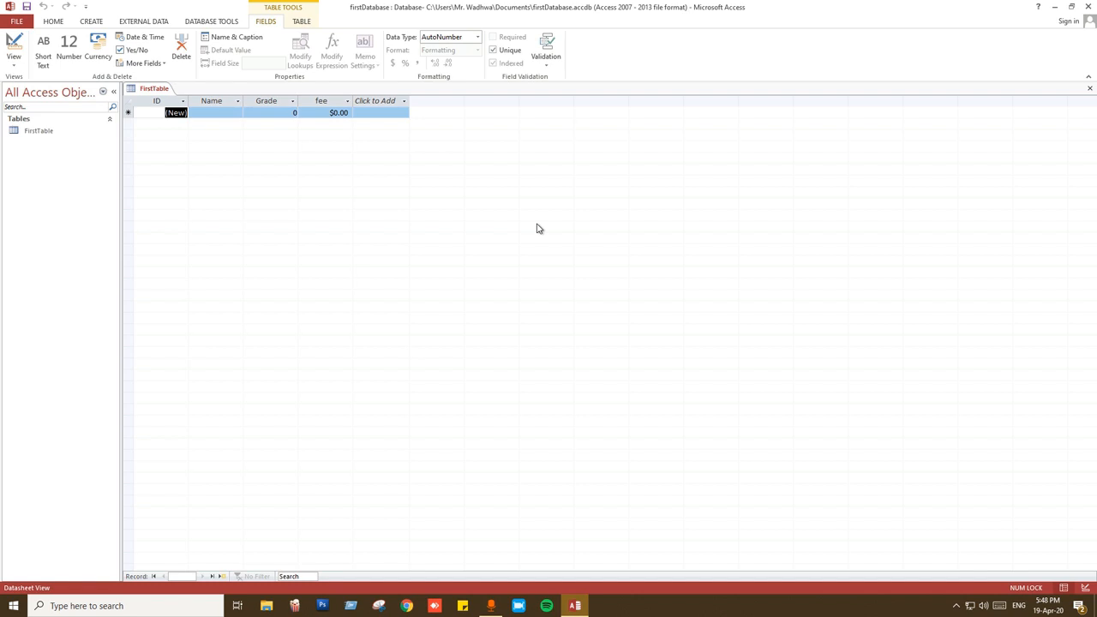
Enter the first record: a student's name, grade 8 and fee 250.
click(218, 113)
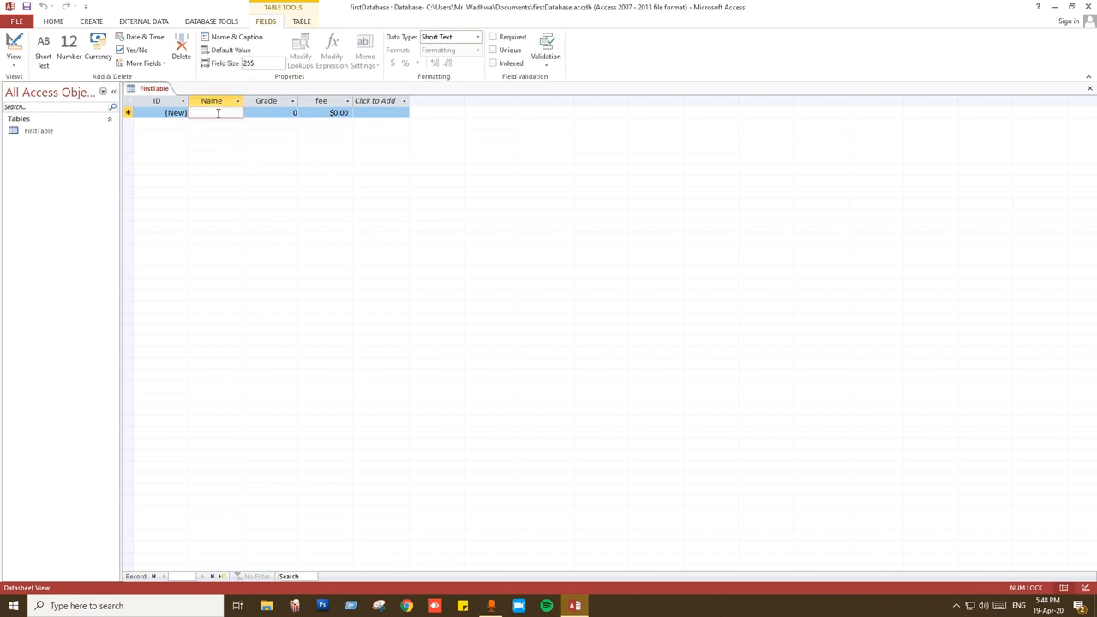
text(arun)
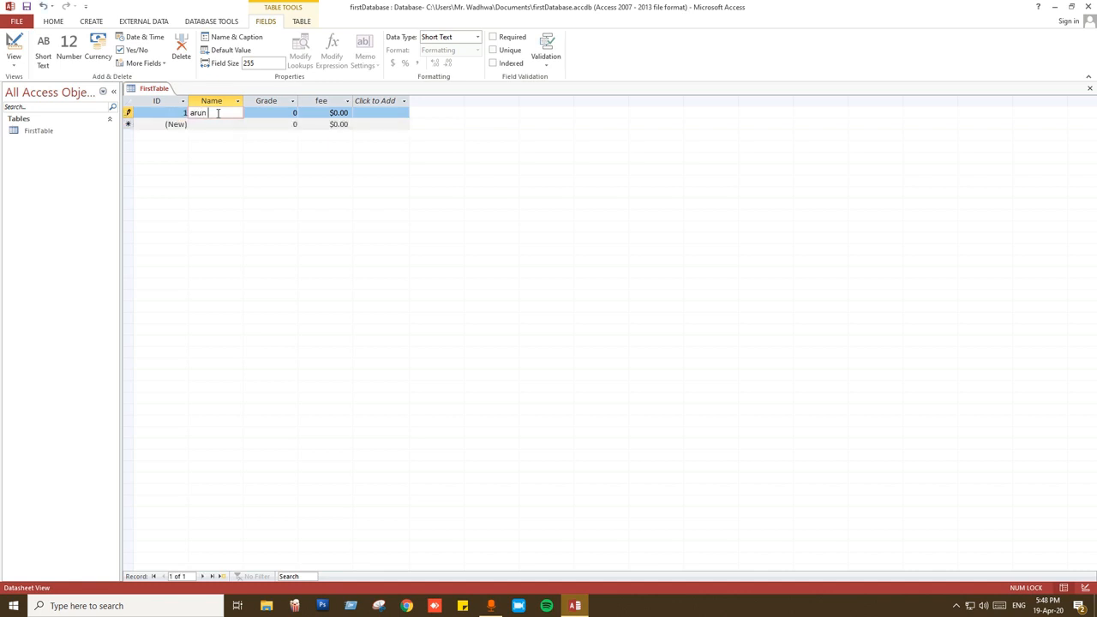
key(Tab)
text(8)
key(Tab)
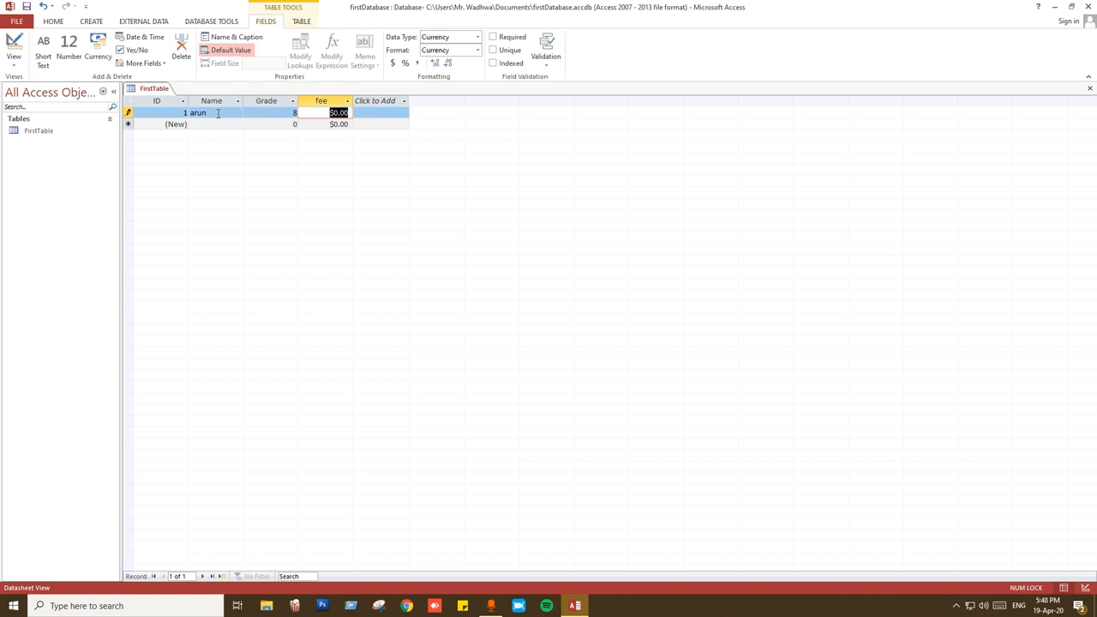
text(250)
key(Tab)
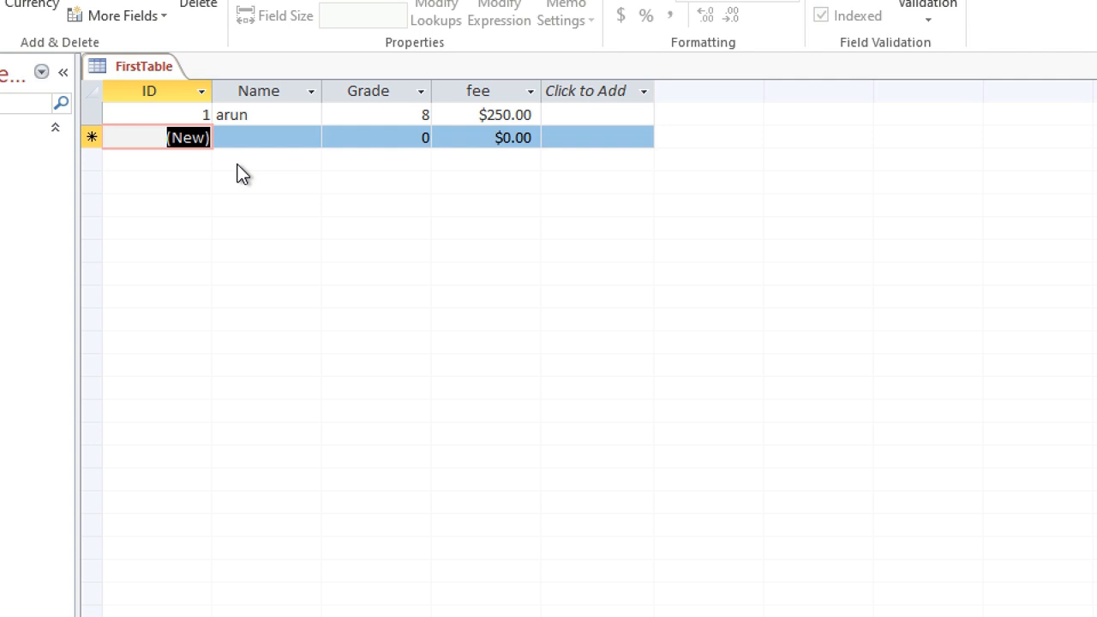
Enter the second record: another student's name, grade 9 and fee 275.
key(Tab)
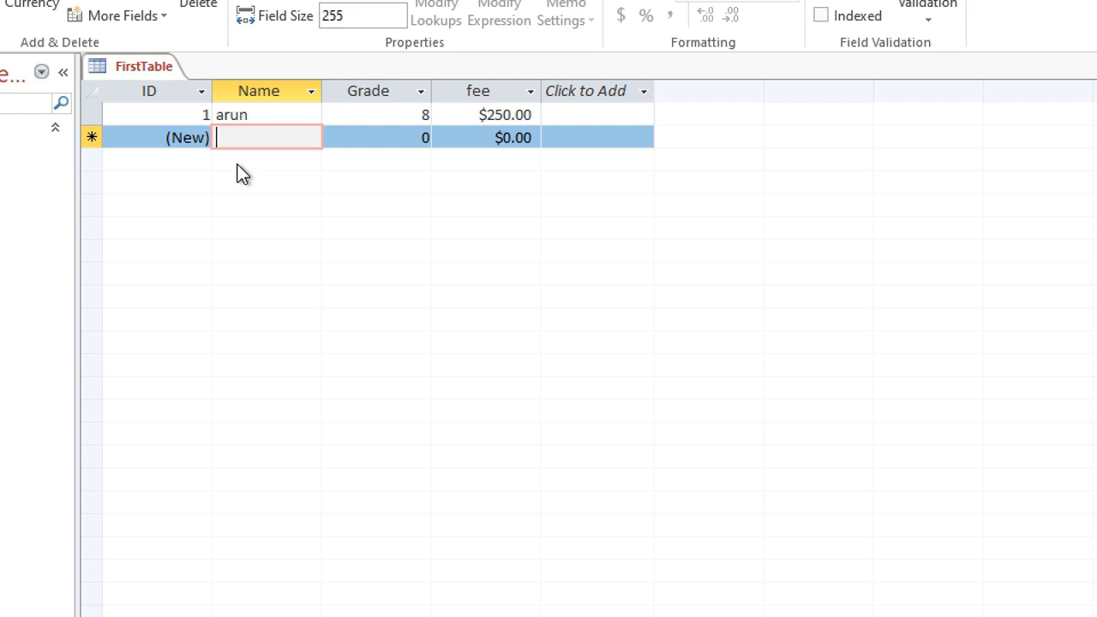
text(balraj)
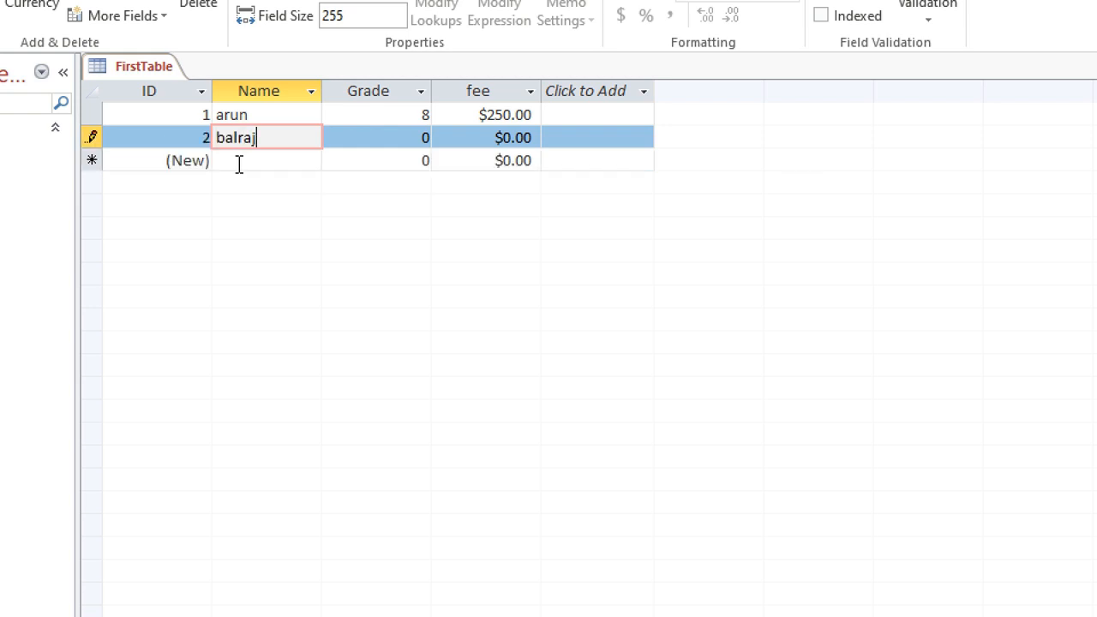
key(Tab)
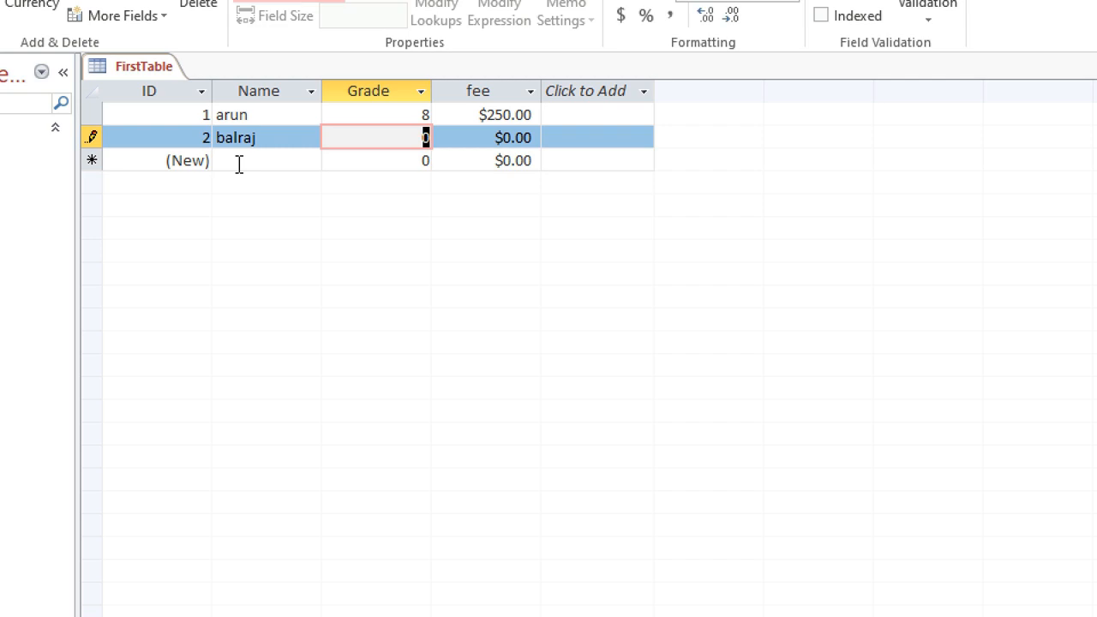
text(9)
key(Tab)
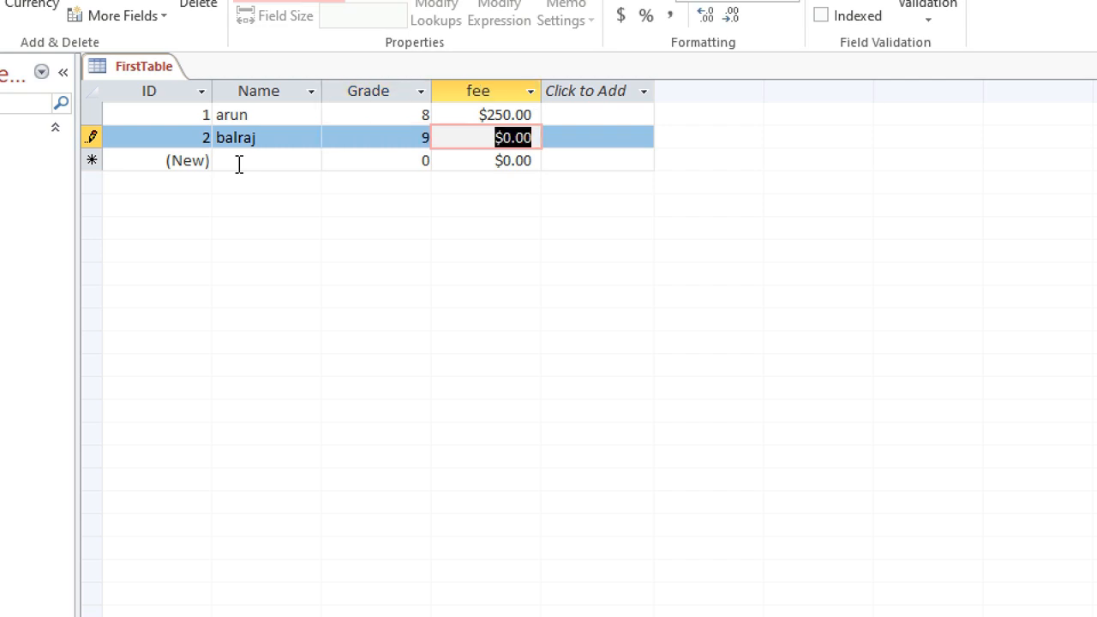
text(275)
key(Tab)
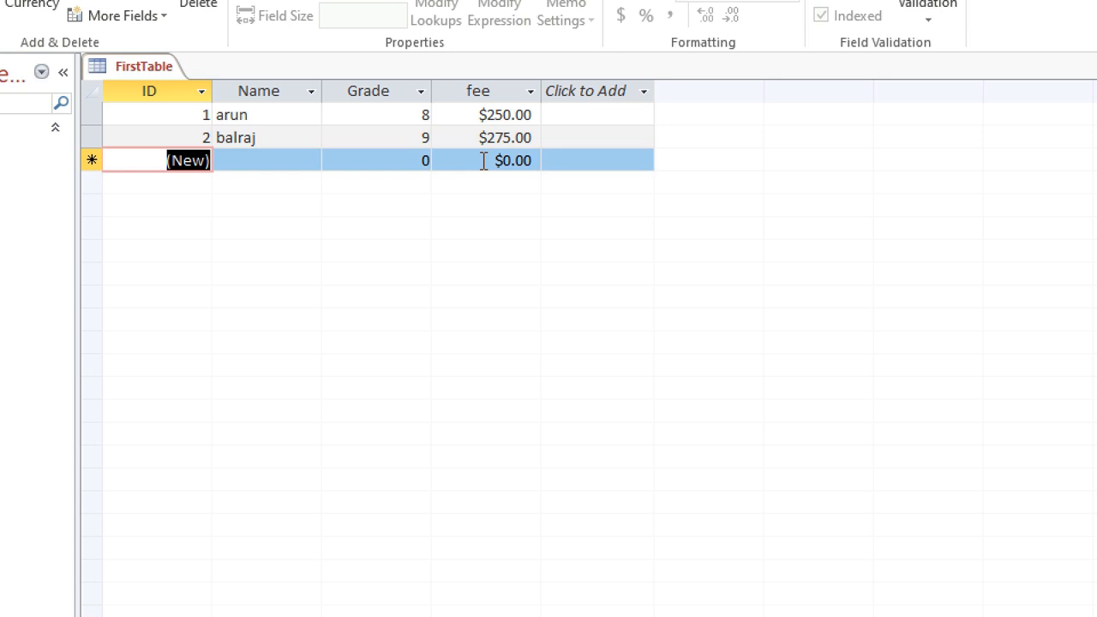
Enter the third record: a third student's name, grade 10 and fee 300.
key(Tab)
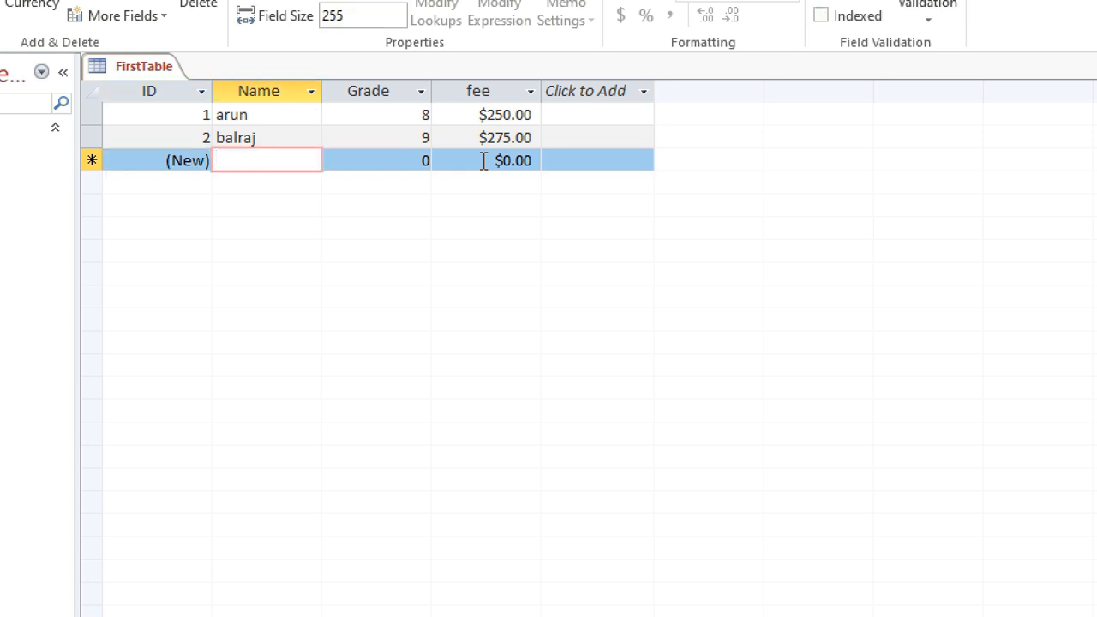
text(chinmay)
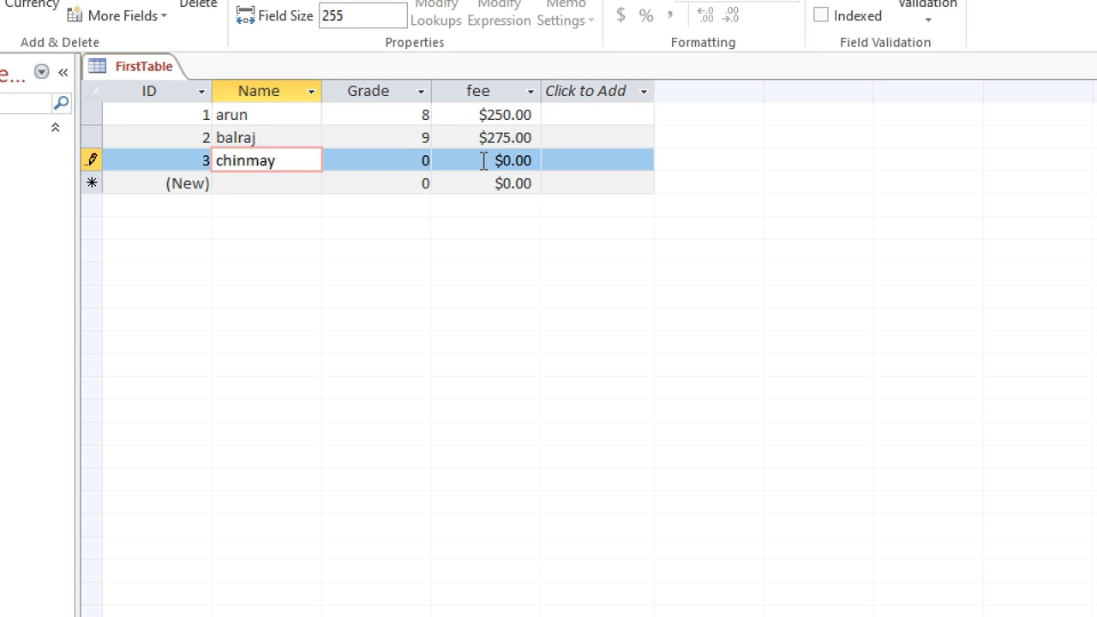
key(Tab)
text(10)
key(Tab)
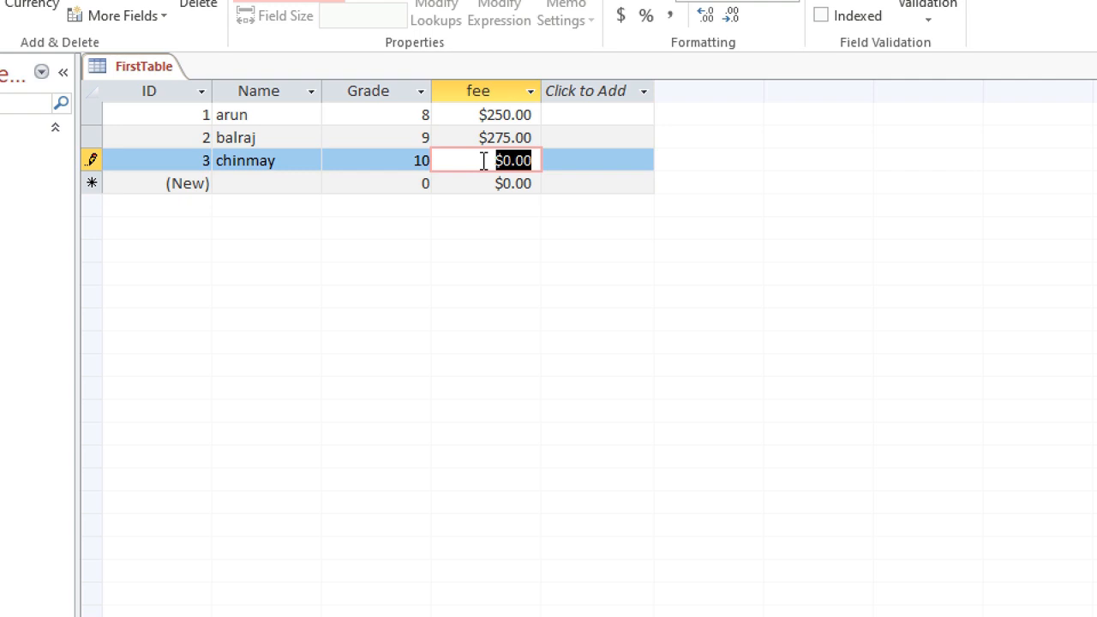
text(300)
key(Tab)
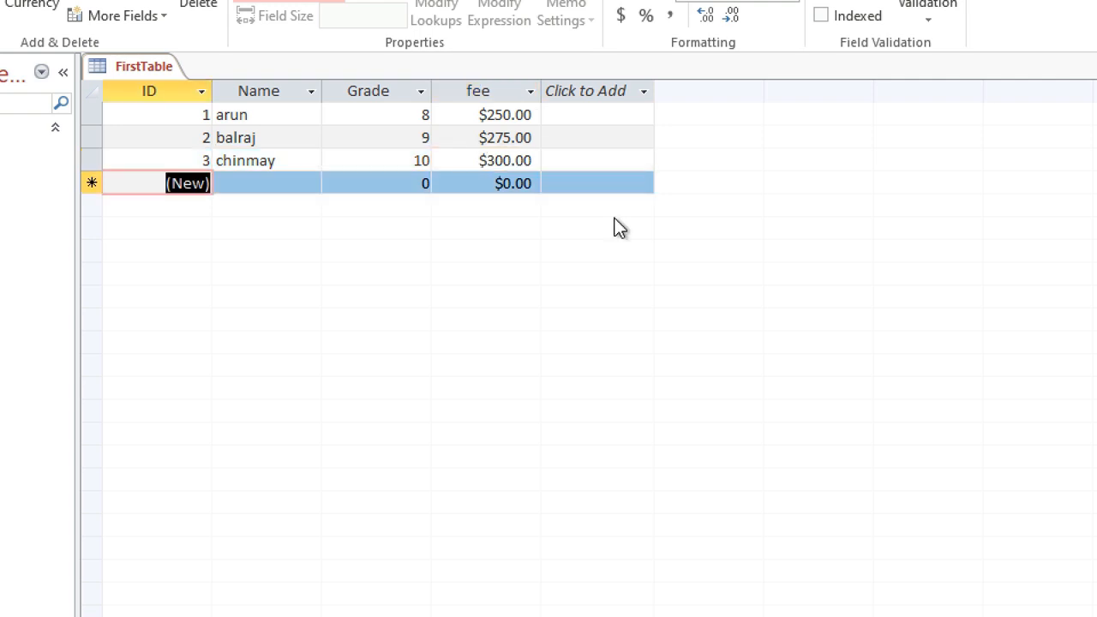